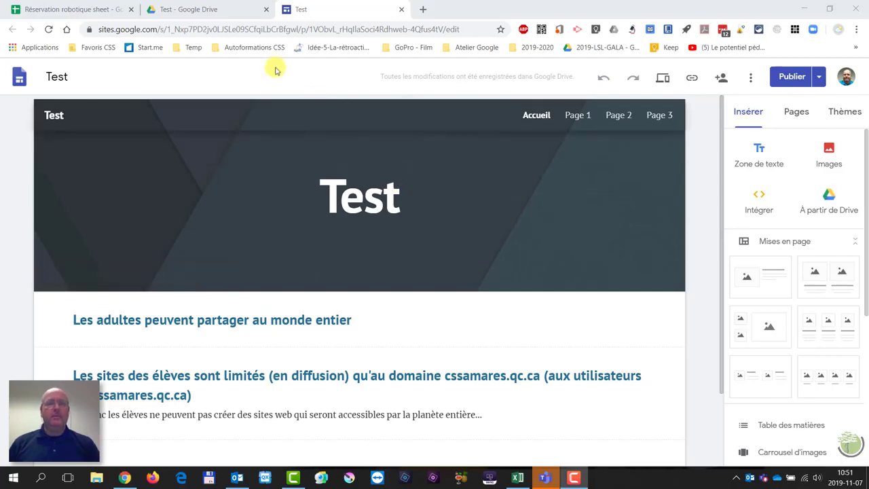
- Switch to the Test folder in Google Drive and make a copy of the Equipe-2 site
left_click(230, 10)
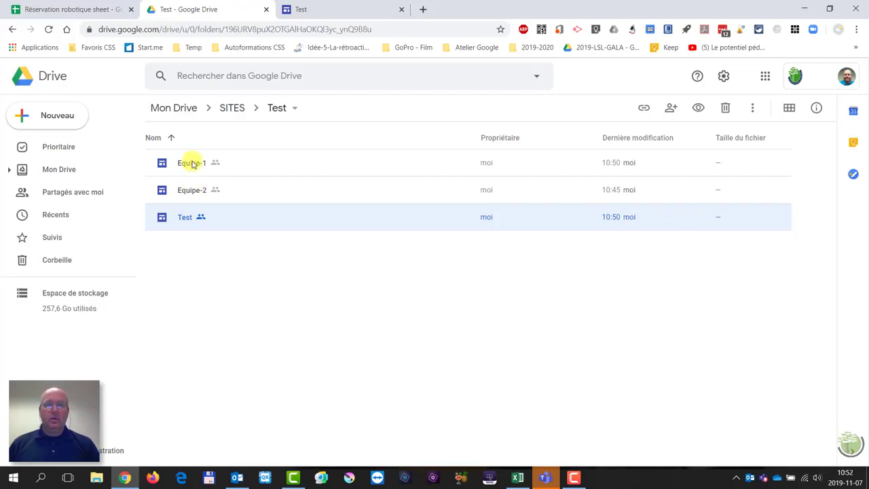
left_click(189, 192)
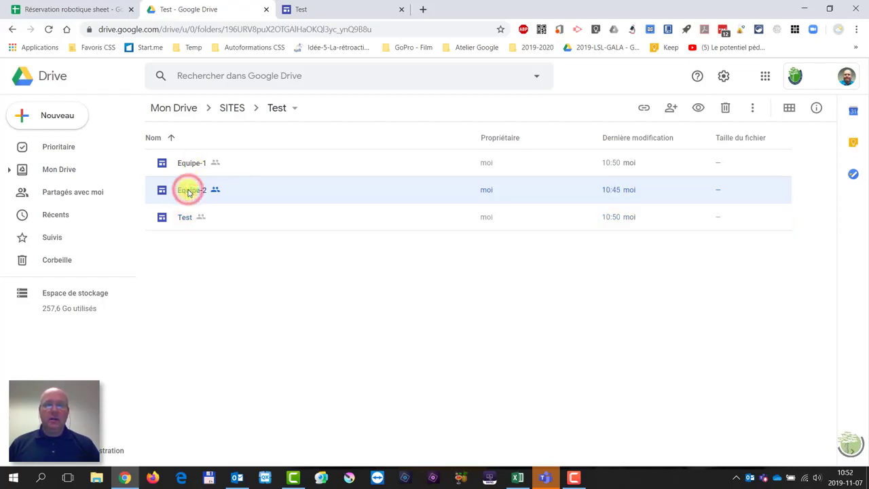
right_click(190, 195)
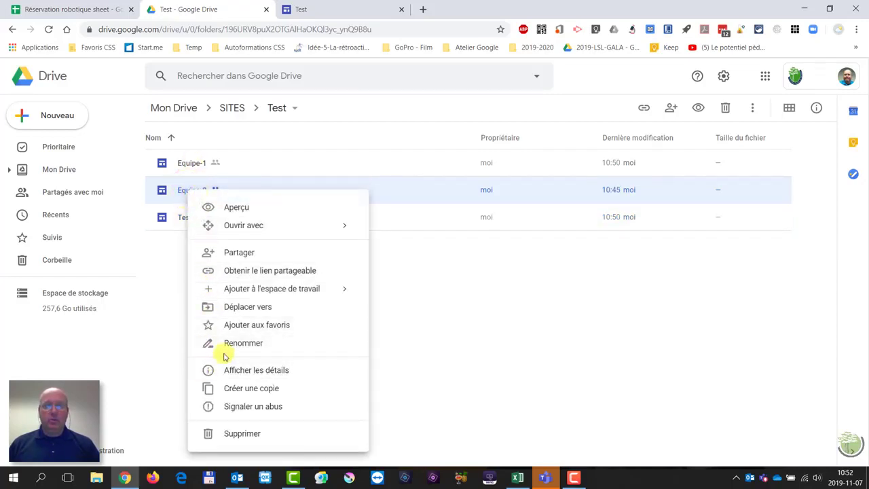
left_click(233, 387)
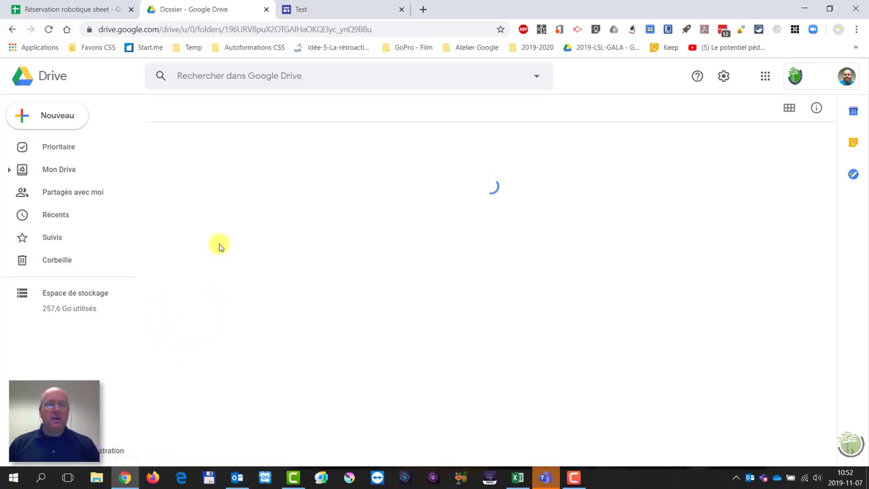
- Rename the copied site as Equipe-3
right_click(209, 165)
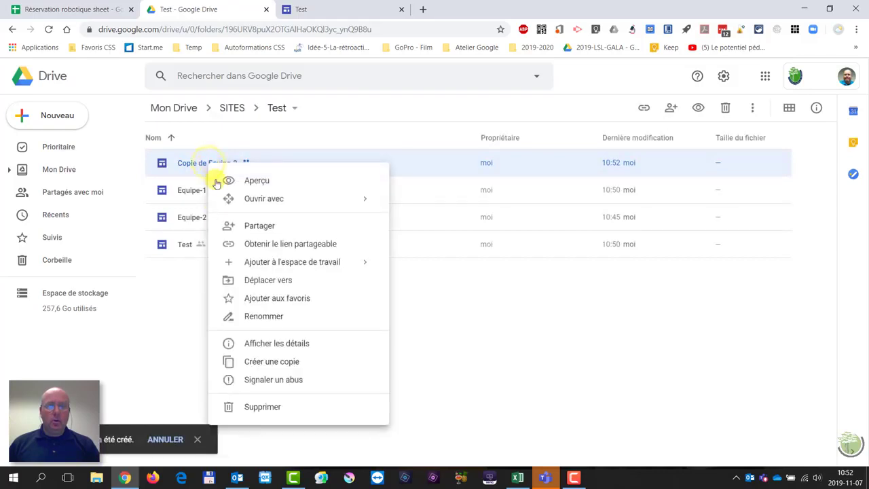
left_click(274, 313)
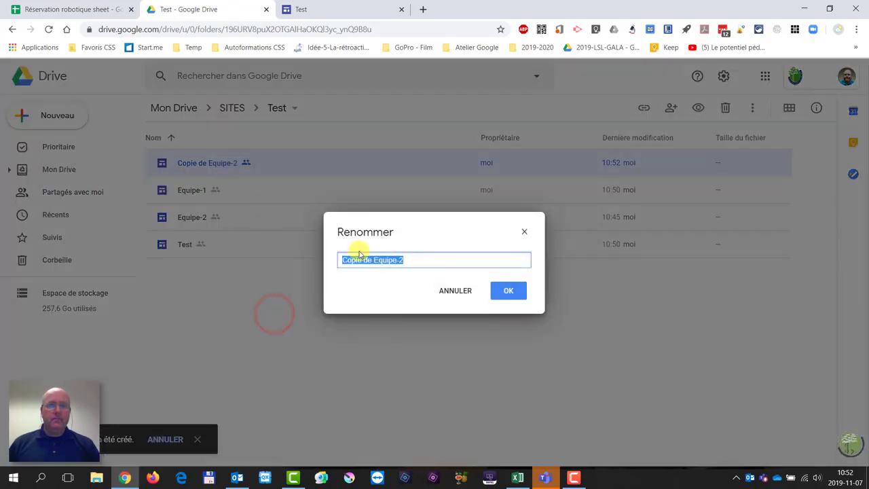
left_click(419, 262)
key("BackSpace")
type("3")
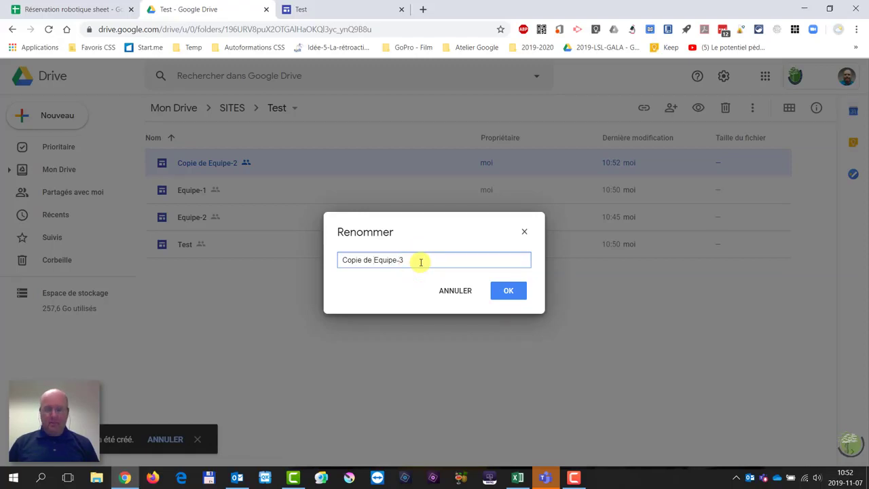
key("BackSpace")
key("BackSpace")
key("BackSpace")
key("BackSpace")
key("BackSpace")
key("BackSpace")
key("BackSpace")
key("BackSpace")
key("BackSpace")
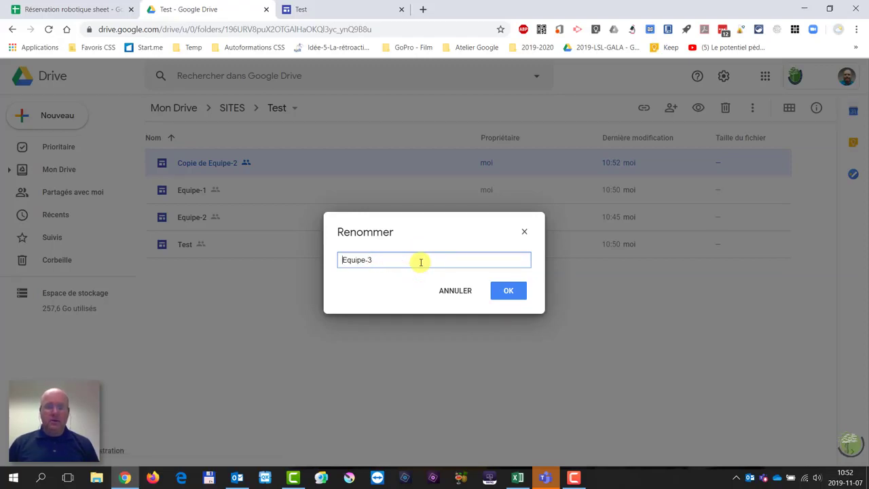
left_click(508, 291)
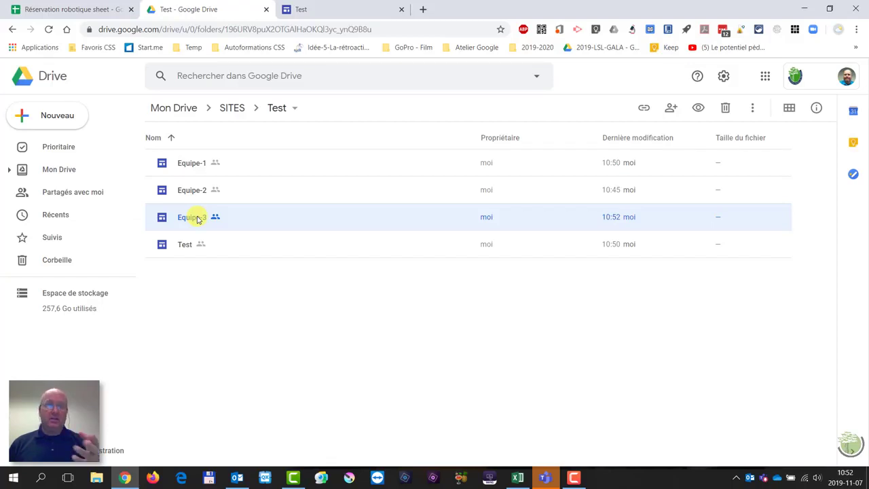
- Open the Equipe-3 site for editing and bring up its sharing settings
double_click(196, 217)
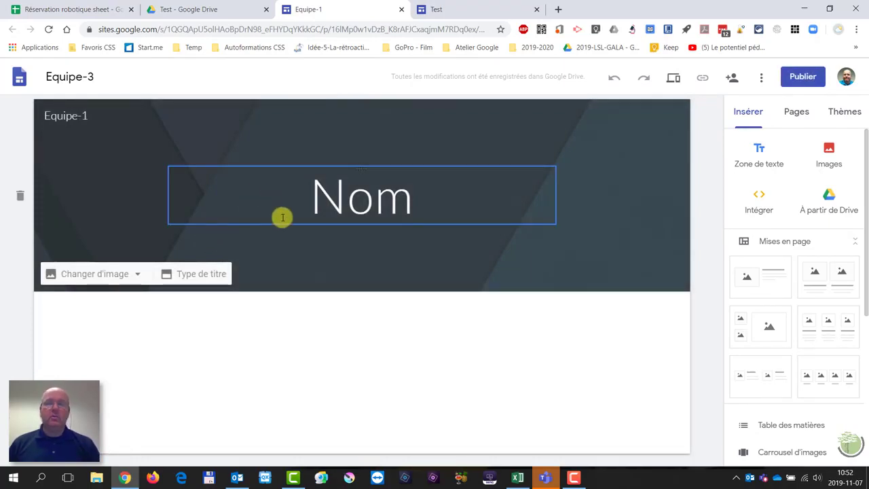
left_click(313, 198)
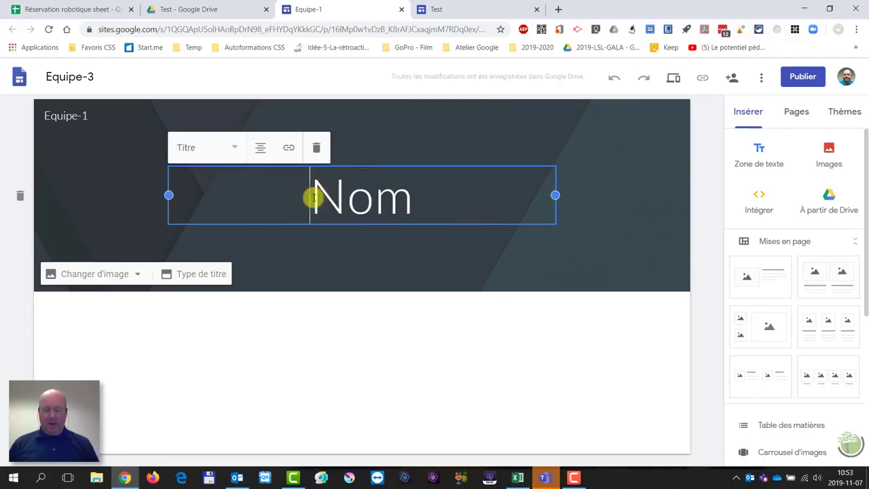
left_click(731, 79)
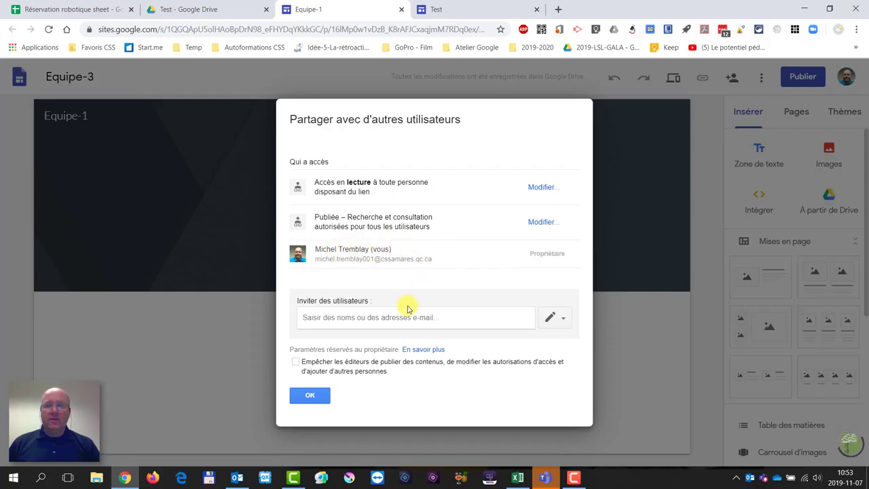
- Add the student accounts CS1, CS2 and CS3 as invitees with editing rights on the site
left_click(383, 316)
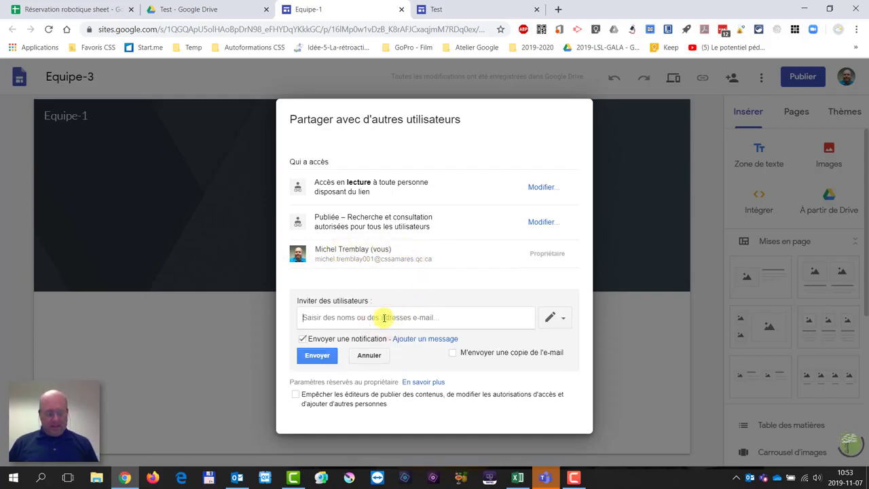
type("eleve")
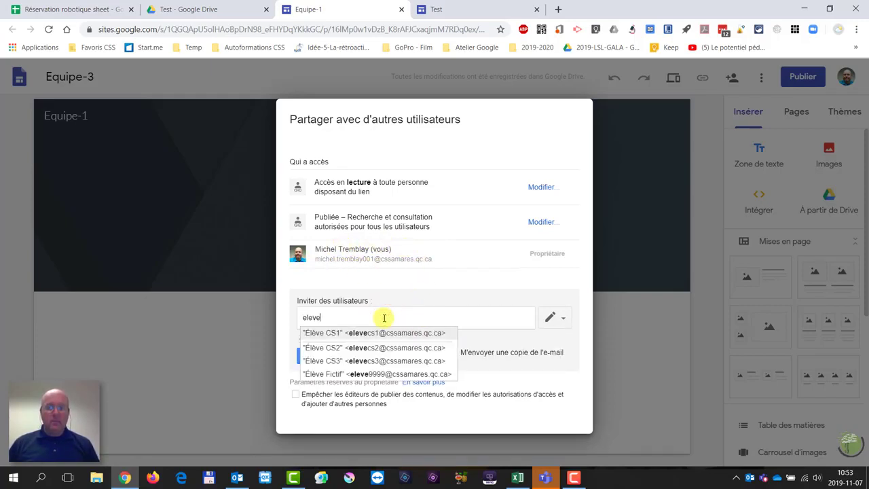
left_click(333, 330)
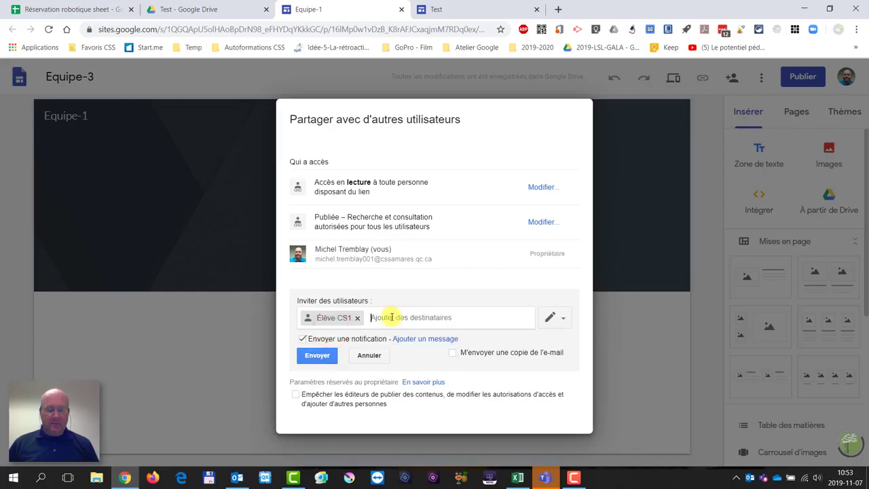
type("eleve")
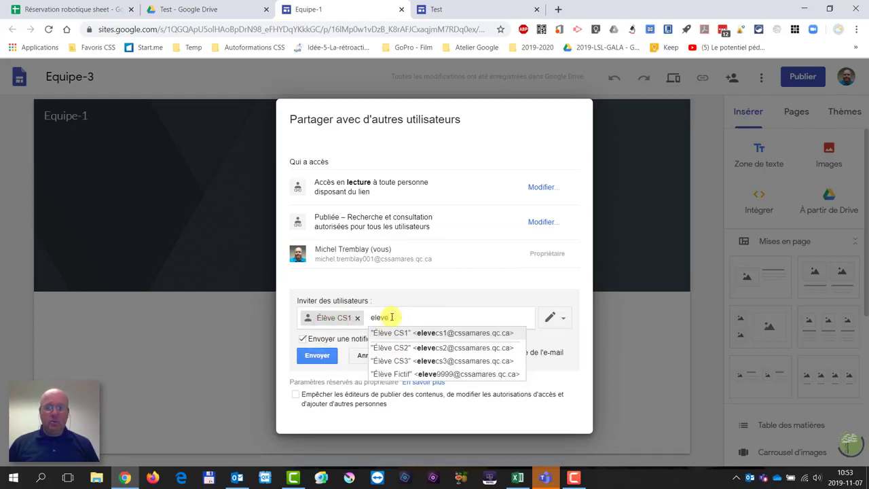
left_click(397, 347)
type("e")
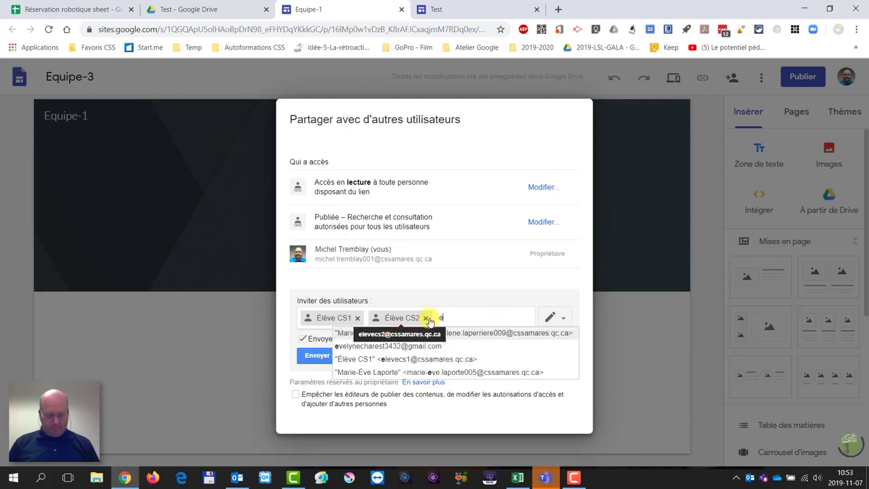
type("leve")
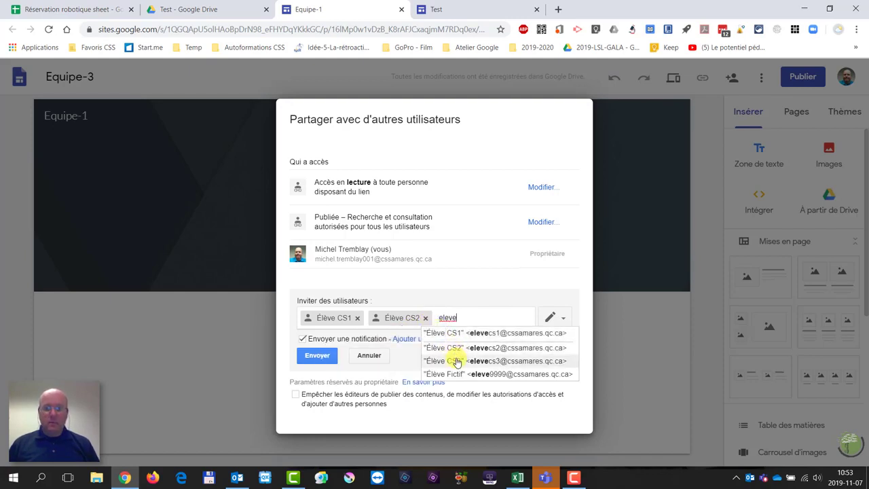
left_click(456, 362)
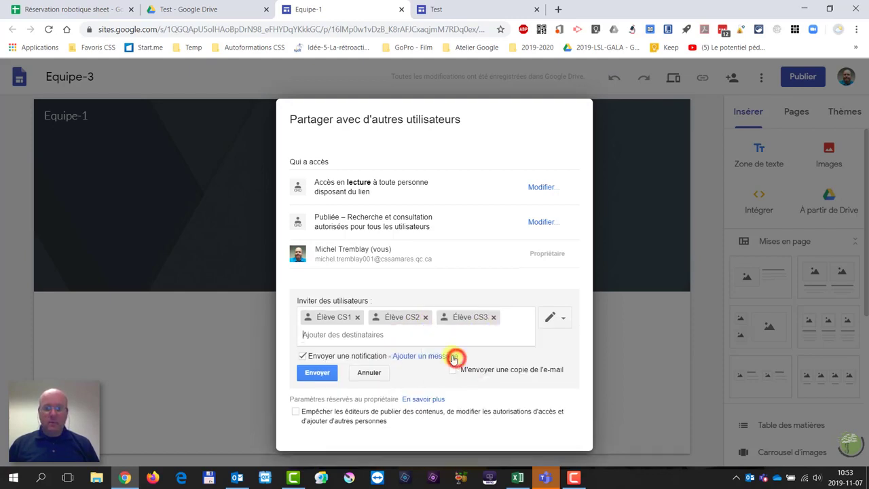
- Share the site with the added students without sending a notification, and check the access list before closing the sharing settings
left_click(302, 355)
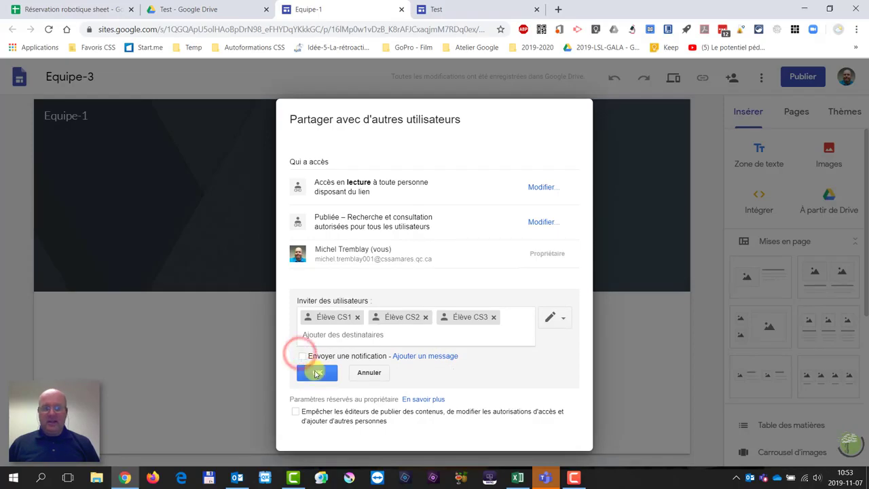
left_click(316, 372)
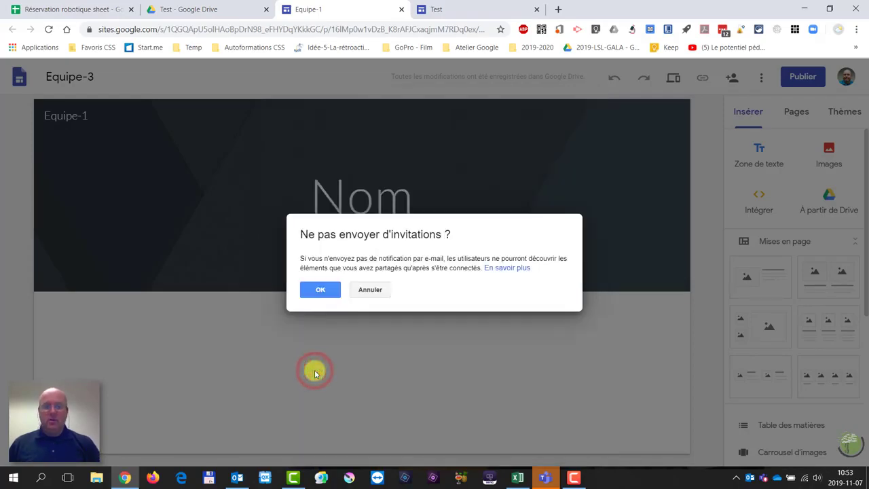
left_click(320, 290)
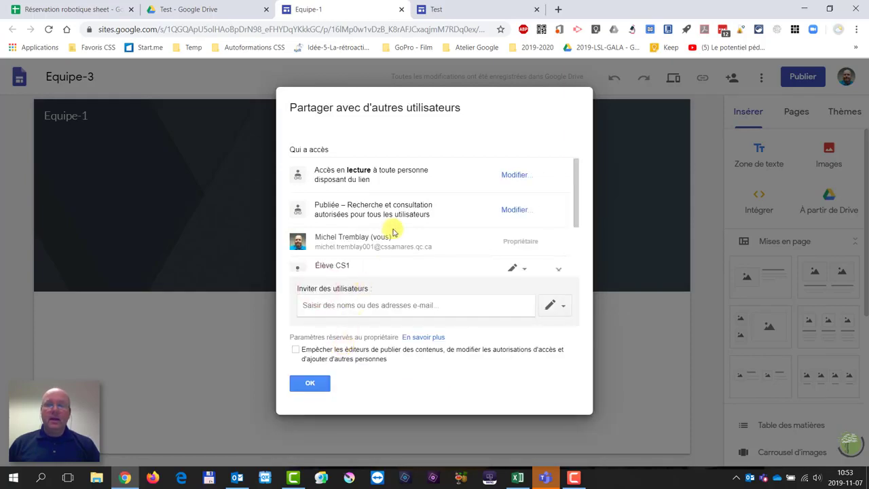
scroll(409, 212, "down", 2)
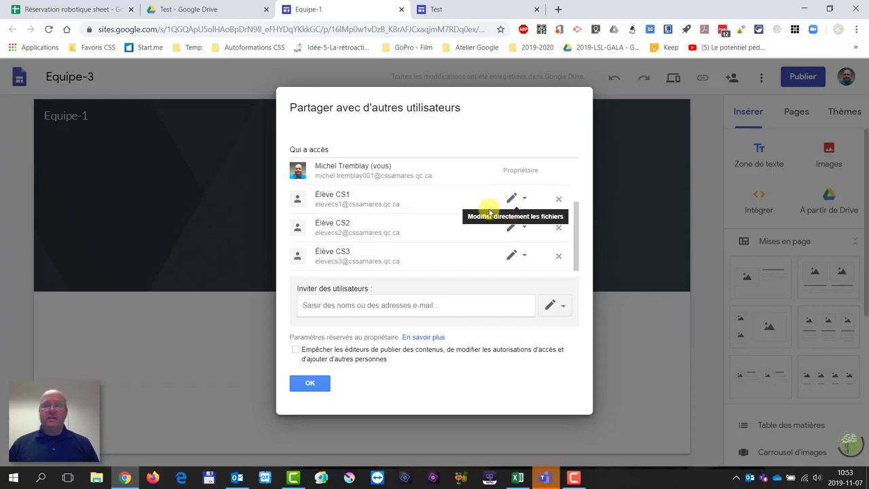
left_click(312, 382)
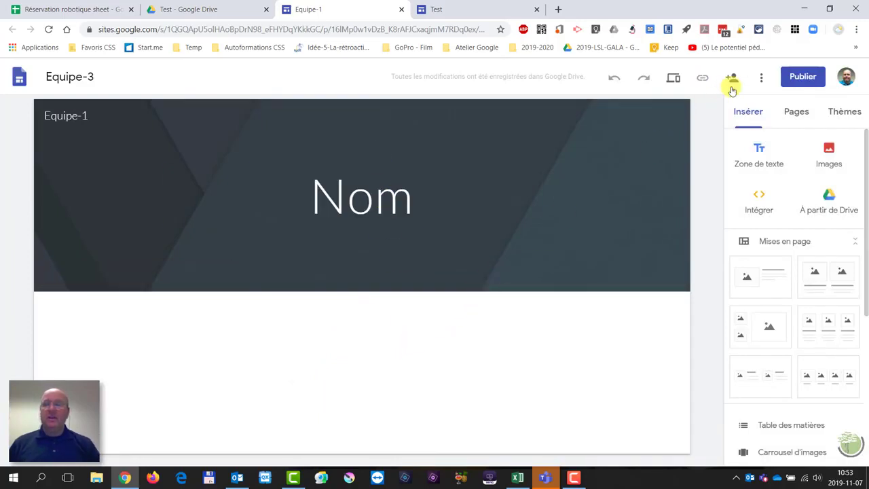
- Publish the site at the web address ending in equipe3
left_click(805, 77)
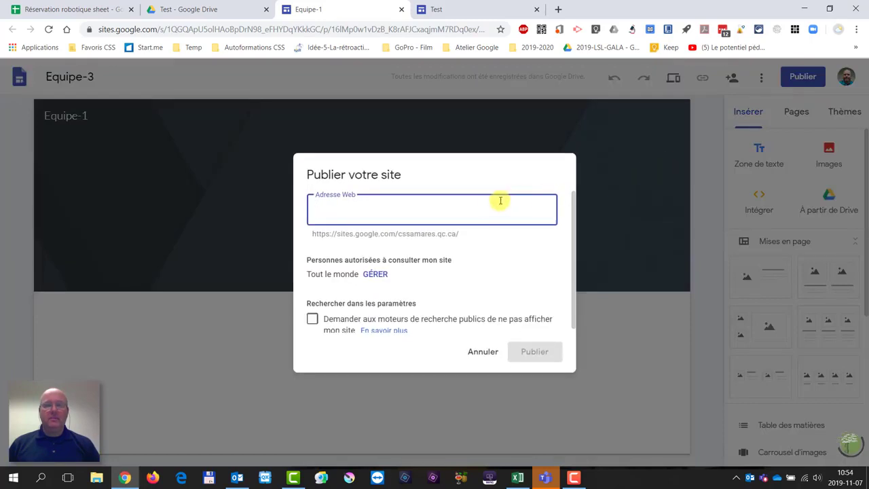
type("e")
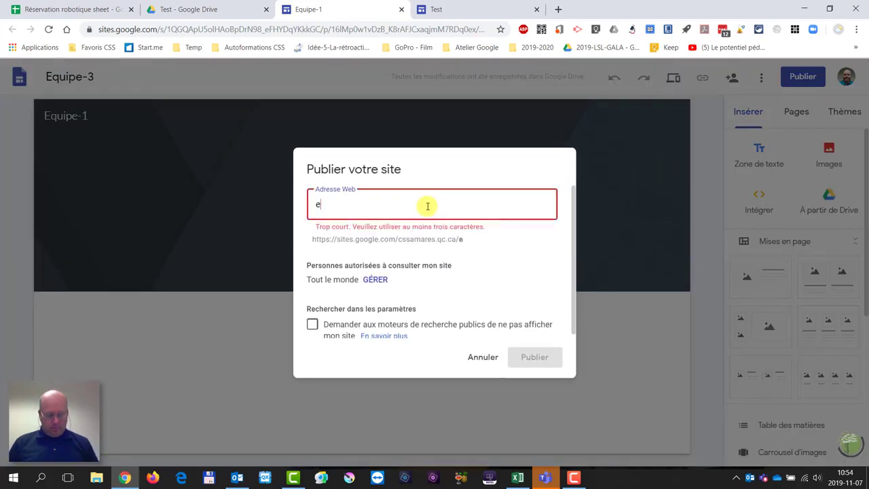
type("quipe")
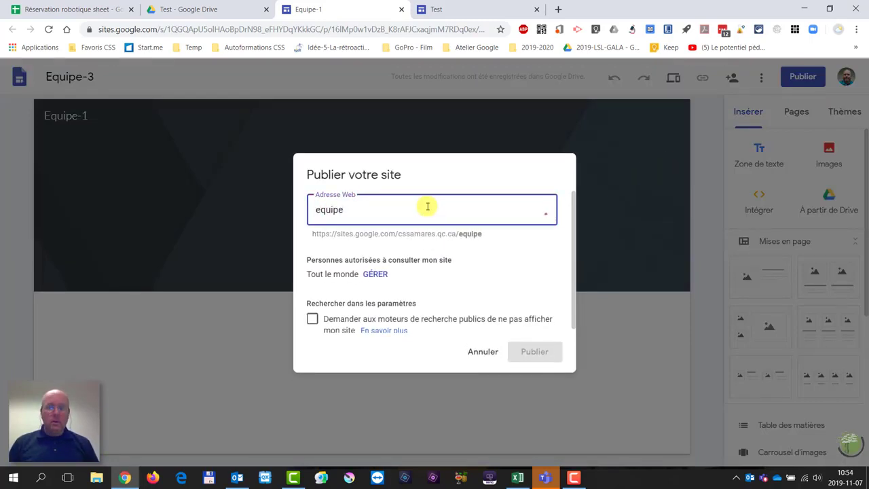
type("3")
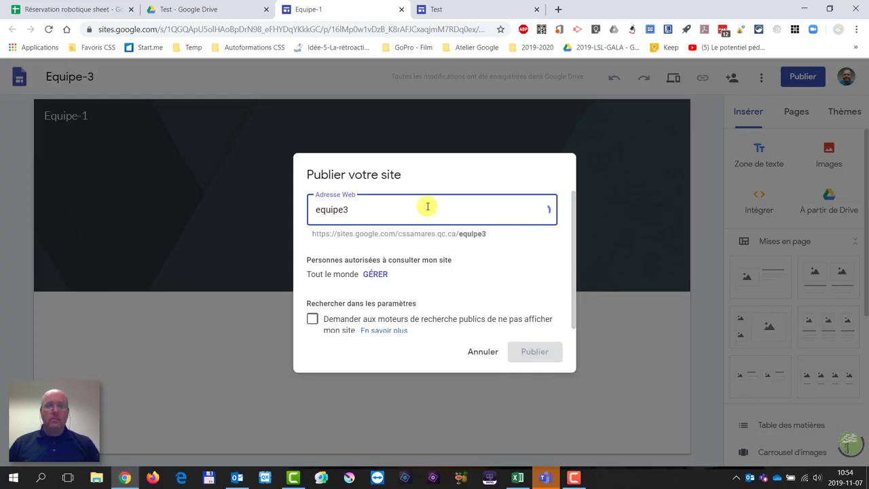
left_click(530, 351)
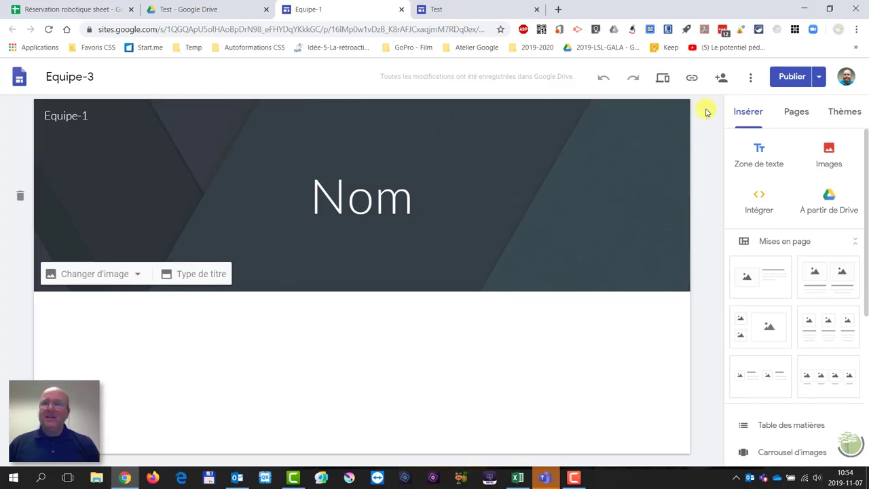
- Remove the student accounts CS1, CS2 and CS3 from the site's sharing settings and save the changes
left_click(723, 80)
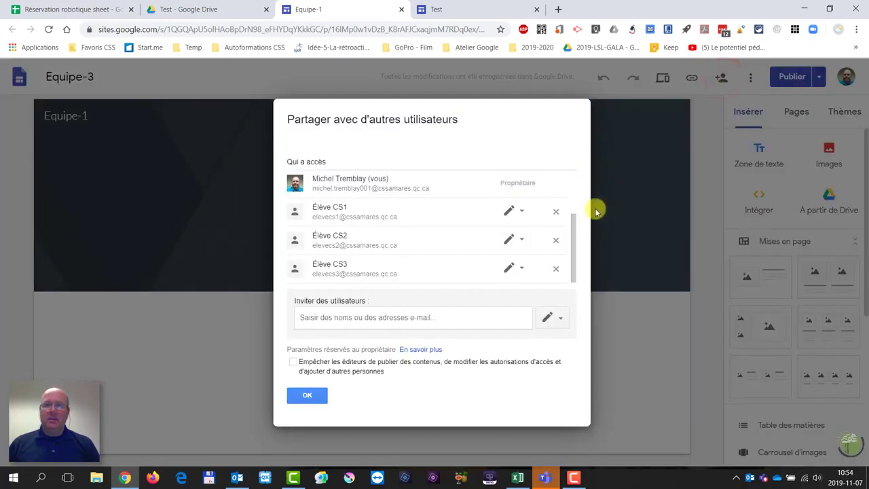
left_click(519, 214)
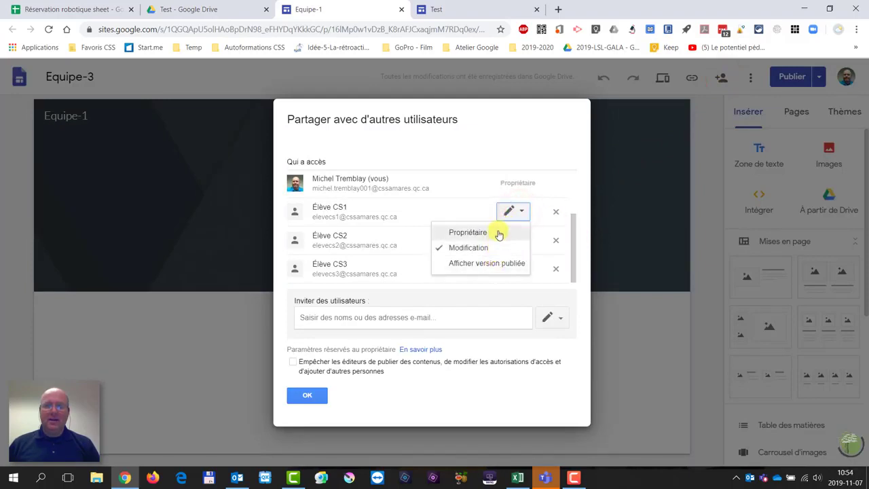
left_click(543, 184)
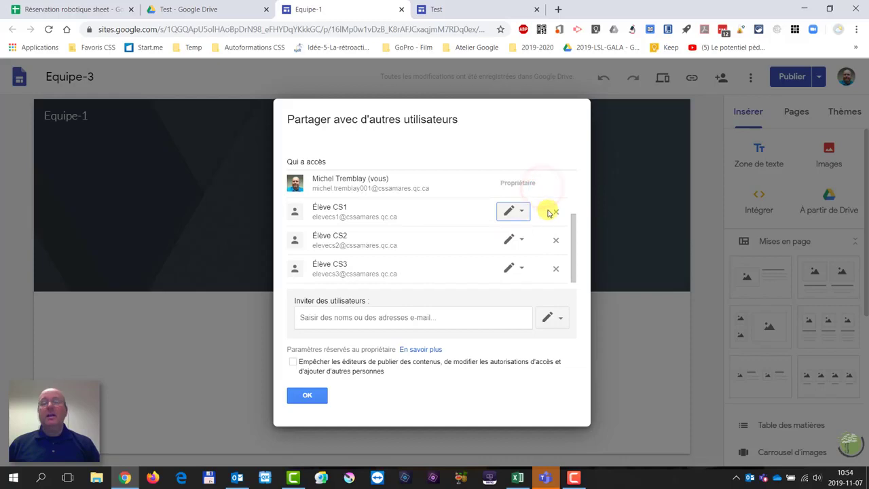
left_click(554, 214)
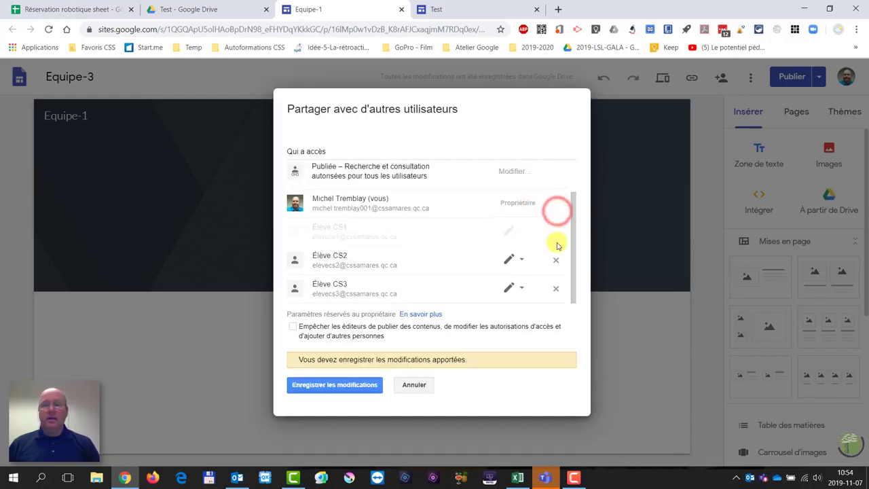
left_click(555, 264)
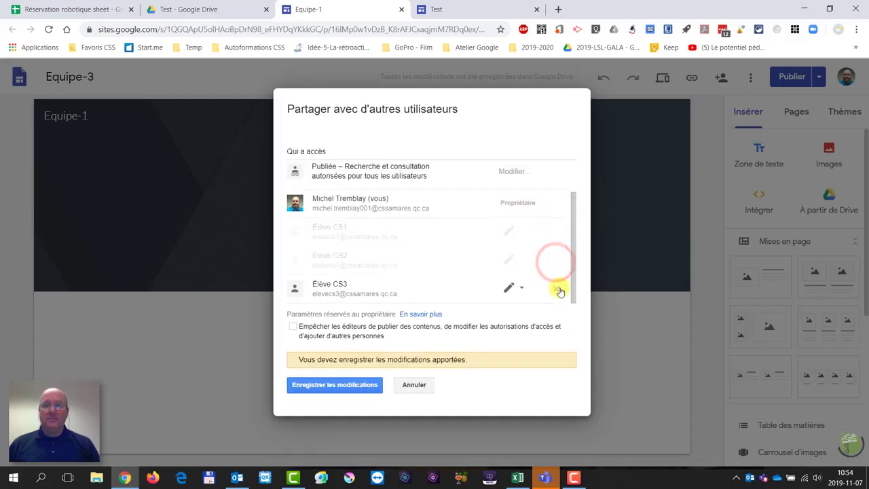
left_click(557, 288)
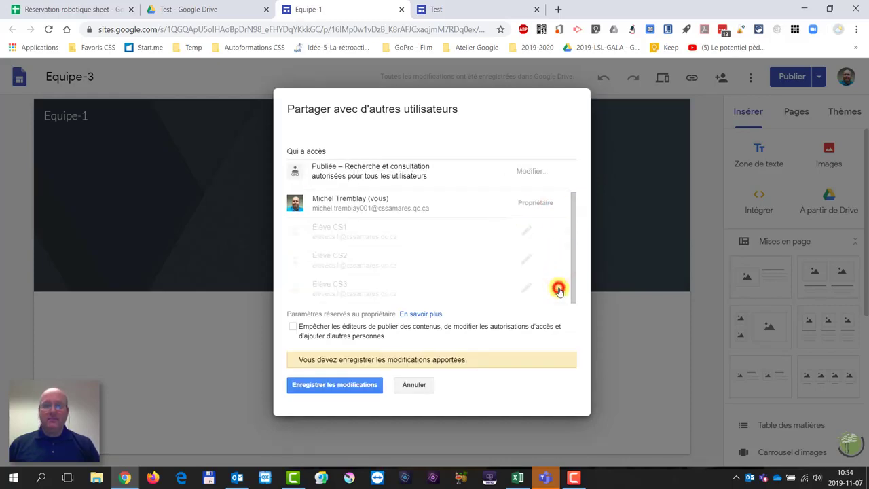
left_click(353, 385)
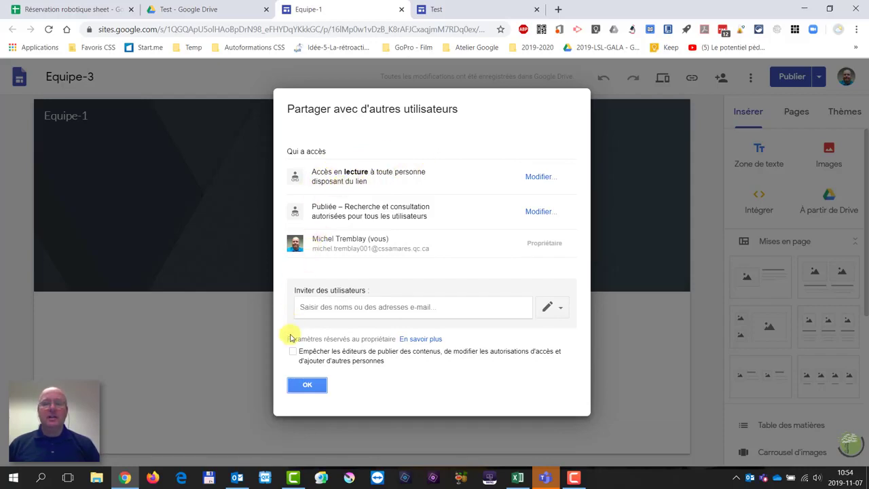
left_click(308, 385)
mouse_move(467, 274)
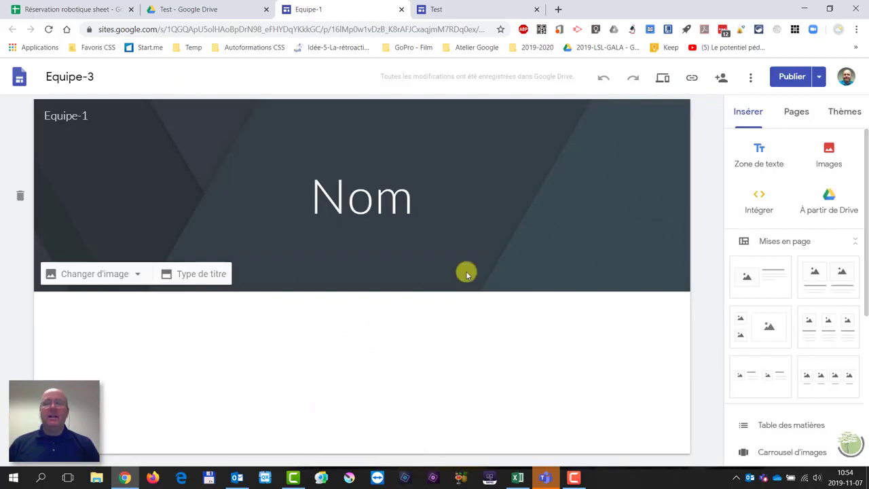